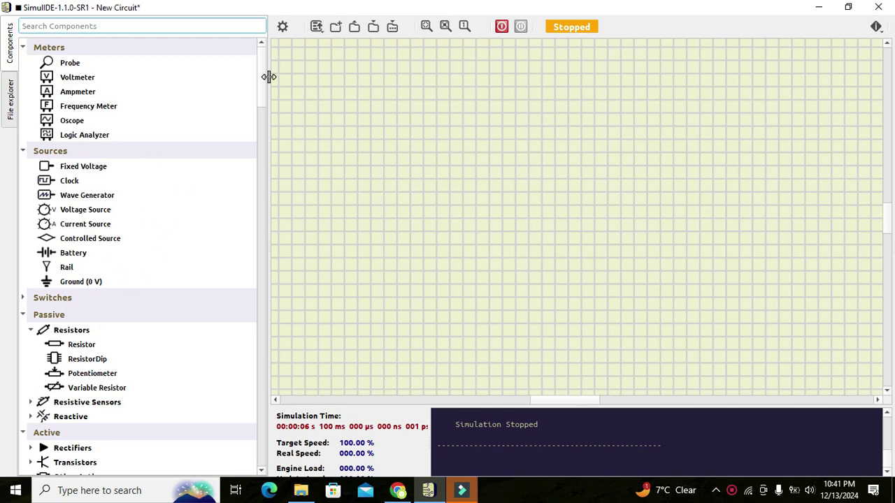
Place a Full Adder from the arithmetic logic components near the middle of the circuit canvas.
left_click_drag(259, 80, 258, 204)
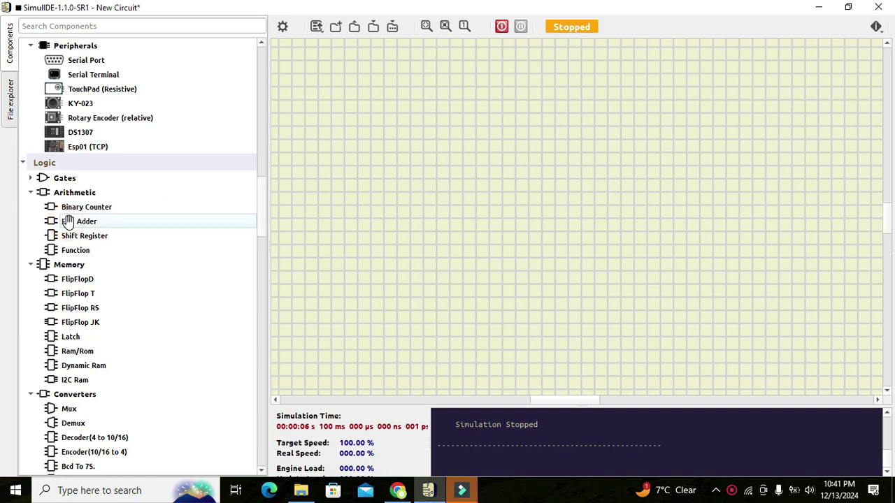
left_click_drag(67, 221, 534, 190)
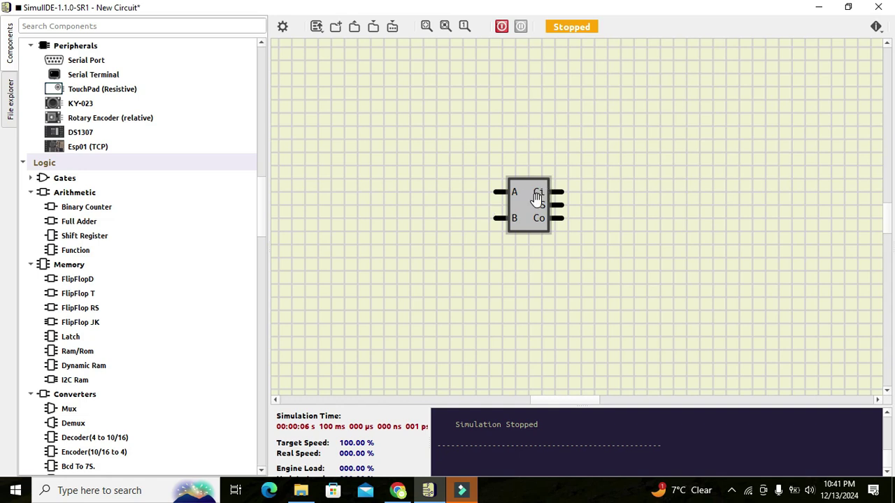
left_click(397, 155)
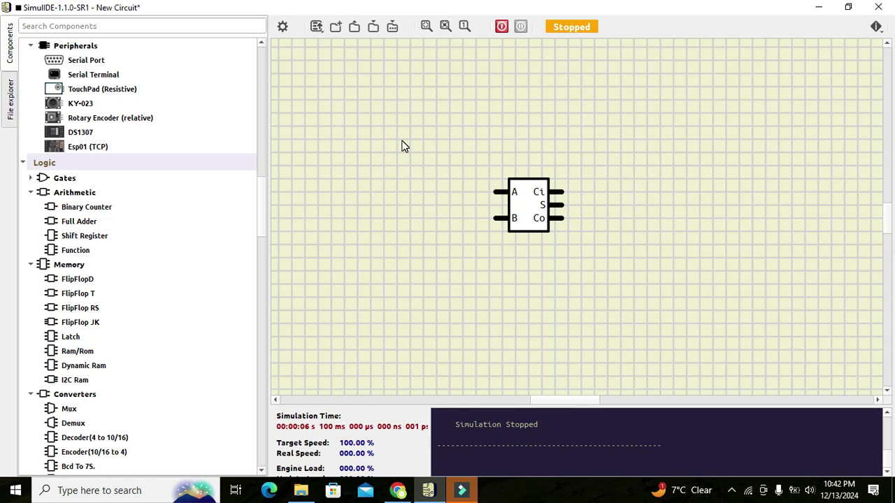
Find the Fixed Voltage source with the search term "fixed" and place one to the upper left of the full adder.
left_click(198, 26)
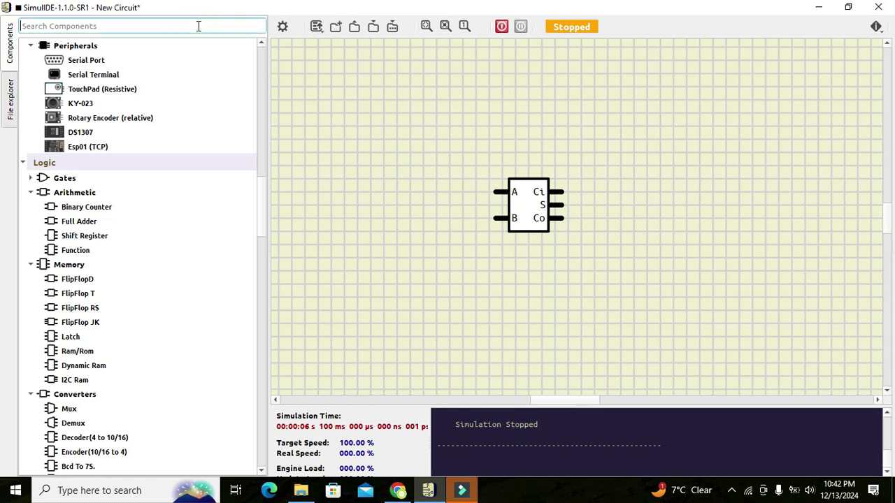
type("F")
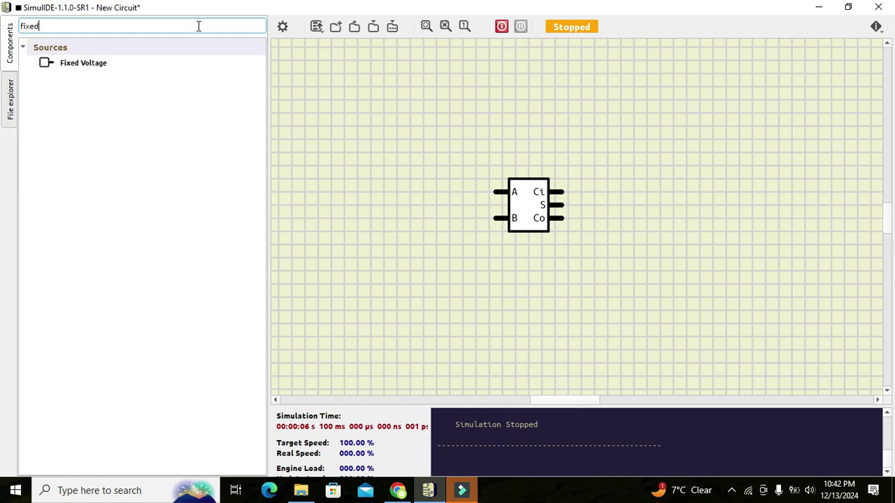
left_click(77, 63)
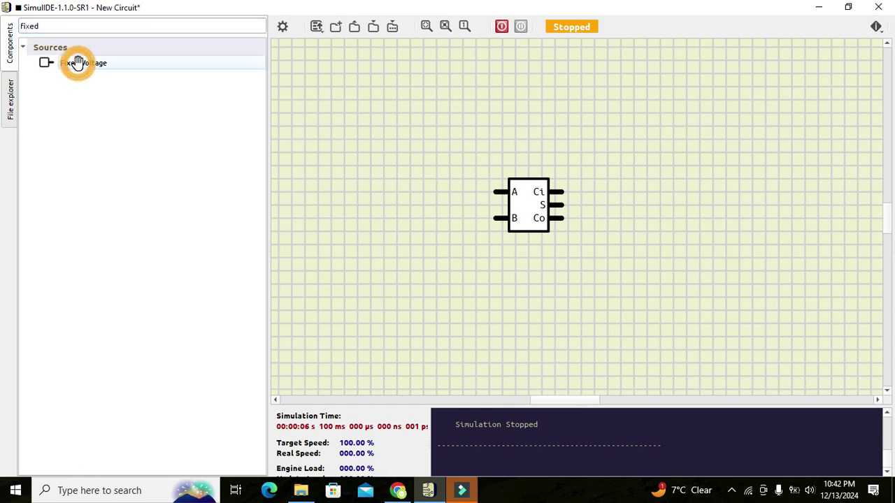
left_click_drag(77, 63, 364, 149)
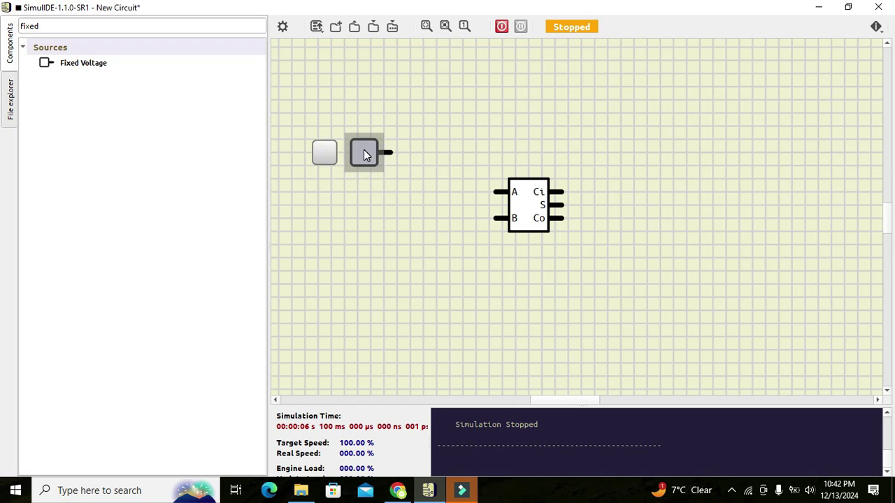
Duplicate the fixed voltage source twice and align both copies in a column below the original.
right_click(356, 156)
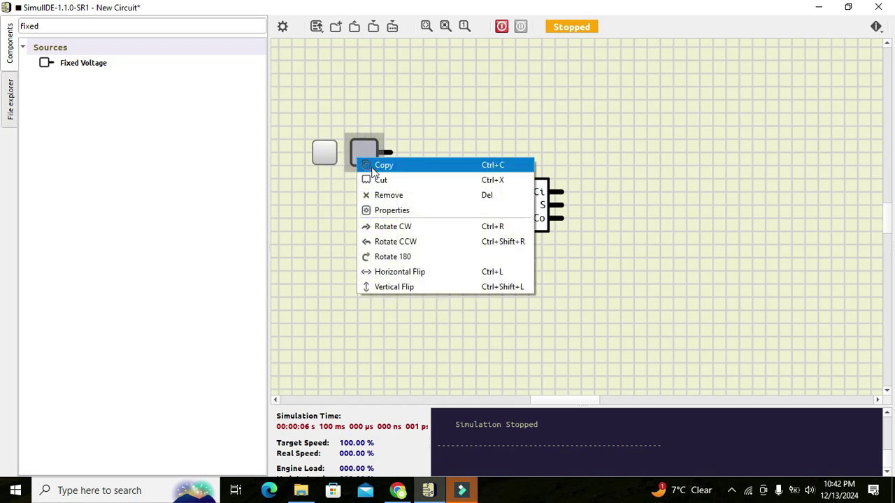
left_click(367, 164)
left_click(335, 210)
right_click(333, 198)
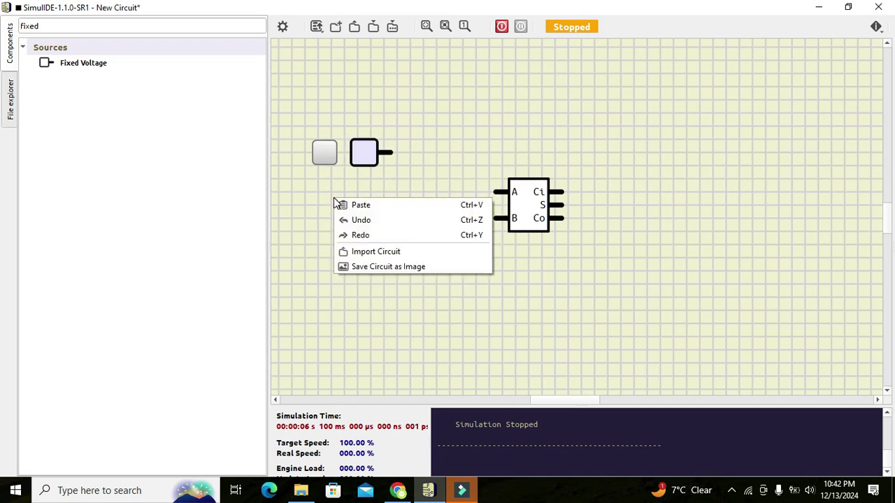
left_click(363, 209)
left_click_drag(349, 194, 369, 200)
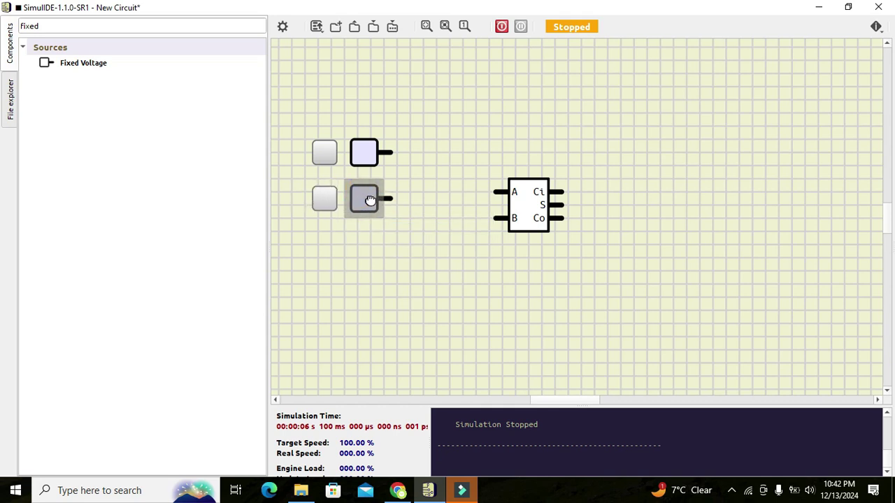
left_click(434, 272)
right_click(366, 248)
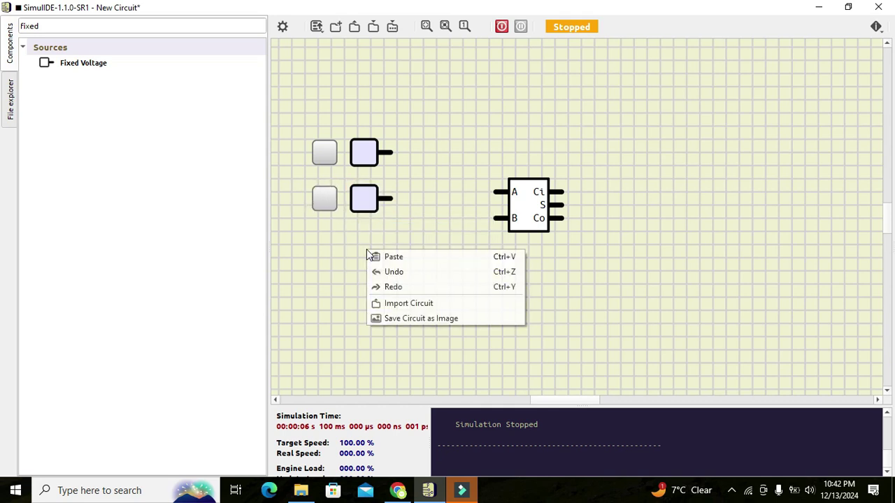
left_click(384, 257)
left_click_drag(385, 256, 372, 256)
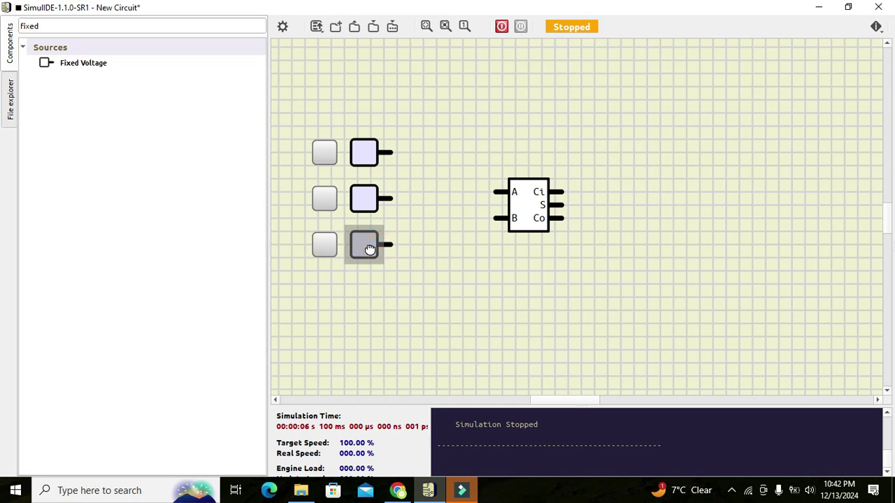
Move the full adder closer to the sources and wire its A input to the middle fixed voltage source.
left_click_drag(529, 207, 494, 204)
left_click(451, 188)
left_click(467, 201)
left_click(389, 198)
Shift the lowest source up and wire it to the adder's B input, and wire the top source to Ci.
left_click(369, 248)
left_click_drag(369, 248, 369, 233)
left_click(437, 243)
left_click(390, 234)
left_click(450, 229)
left_click(472, 224)
left_click(390, 151)
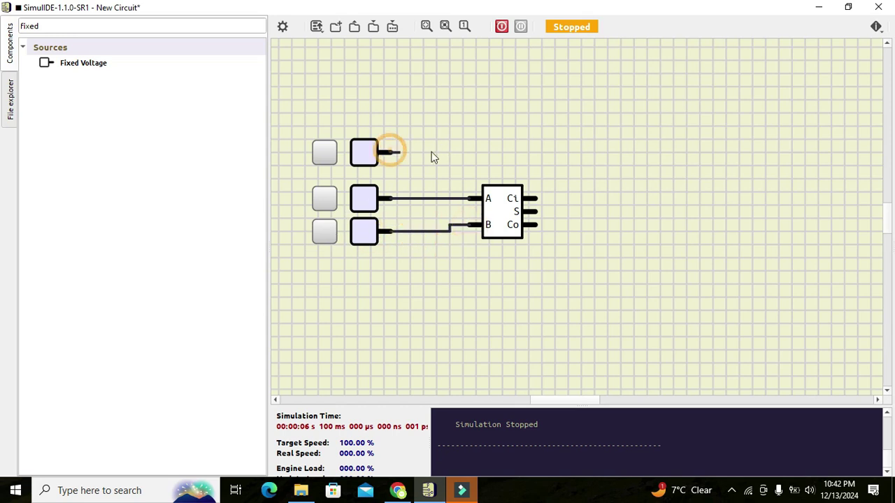
left_click(535, 199)
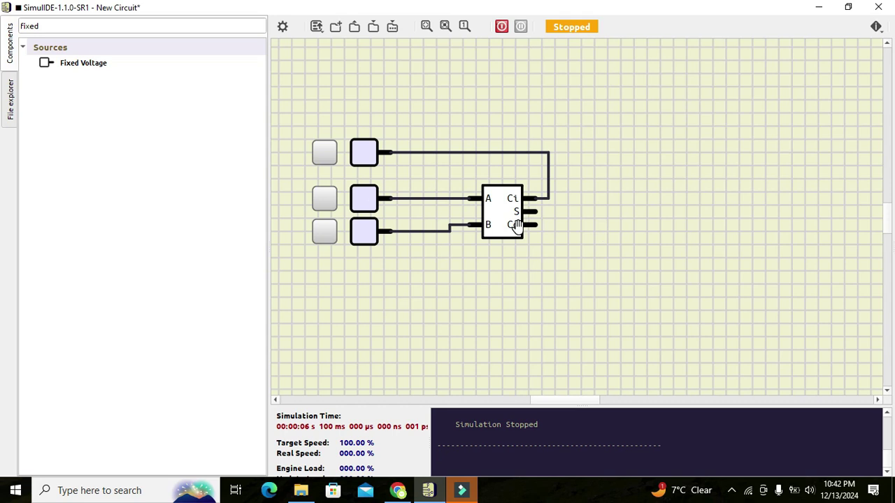
Search the components for "led", place an Led to the right of the full adder and wire the S output to it.
left_click_drag(117, 26, 2, 26)
type("led")
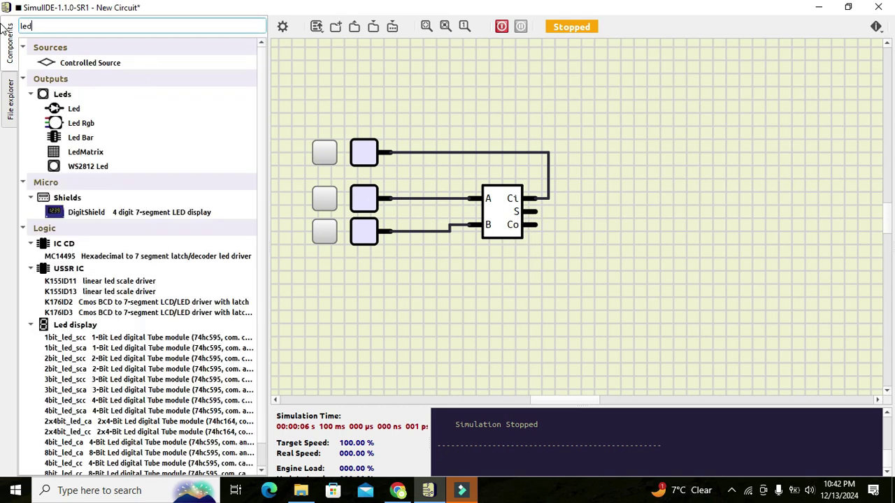
left_click_drag(62, 109, 636, 212)
left_click(577, 198)
left_click(539, 211)
left_click(606, 212)
Duplicate the LED and position the copy directly below the first one.
right_click(592, 253)
right_click(633, 207)
right_click(635, 212)
left_click(657, 229)
right_click(591, 281)
left_click(614, 286)
left_click(640, 244)
left_click(586, 241)
Wire the adder's Co output to the lower LED and join the free right-hand pins of both LEDs.
left_click(533, 224)
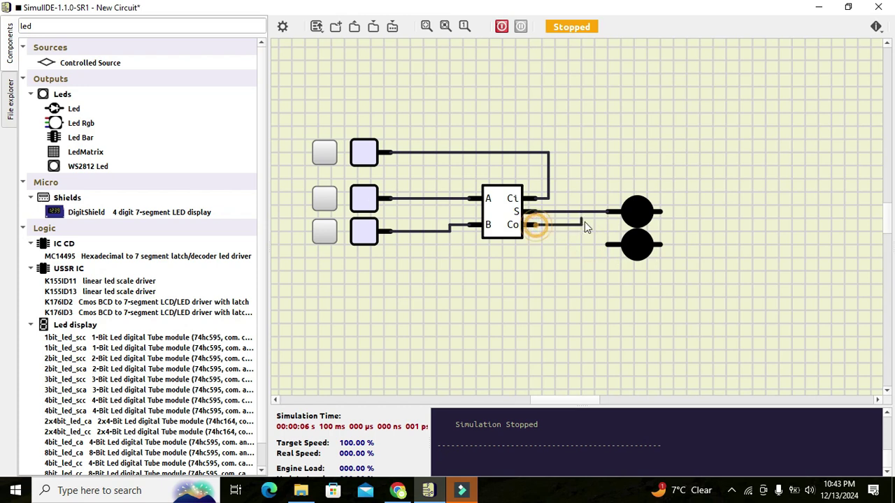
left_click(608, 244)
left_click(661, 211)
left_click(686, 211)
left_click(680, 244)
left_click(661, 245)
Search for "resistor", place a Resistor to the right of the LEDs and wire it to the line joining them.
left_click(98, 27)
key("BackSpace")
key("BackSpace")
key("BackSpace")
type("resistor")
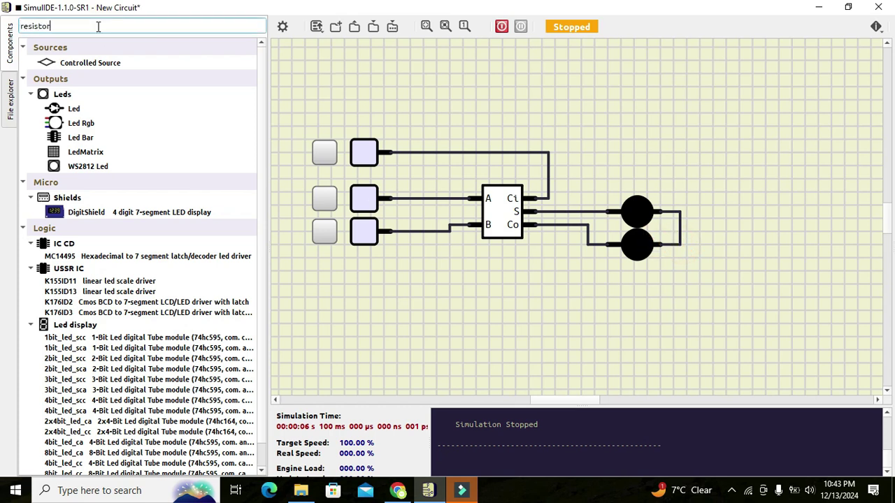
key("Return")
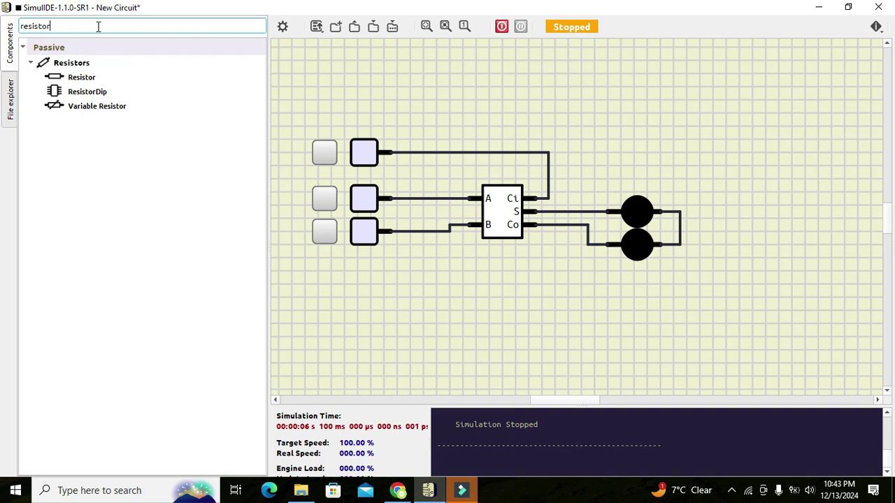
left_click(75, 78)
left_click_drag(74, 78, 745, 234)
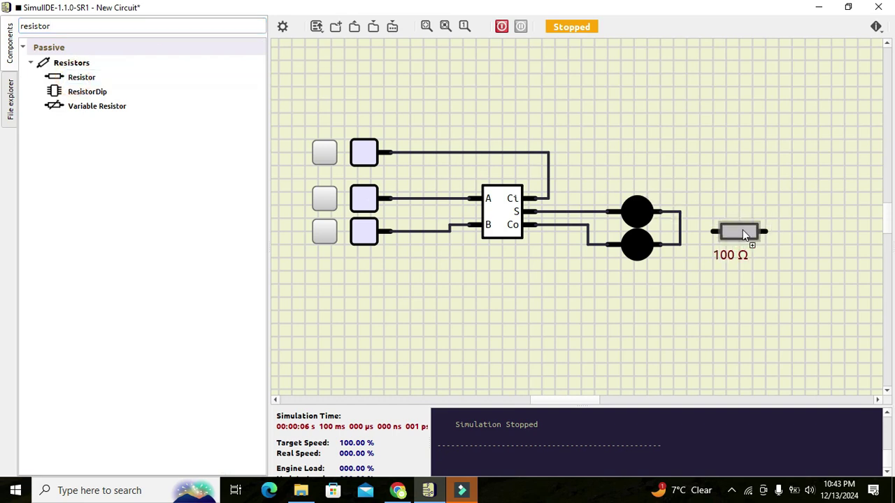
left_click(697, 215)
left_click(713, 231)
left_click(681, 231)
Search for "ground", place a Ground (0 V) below and right of the resistor, and wire it to the resistor's free pin.
left_click(192, 27)
key("BackSpace")
key("BackSpace")
key("BackSpace")
key("BackSpace")
key("BackSpace")
key("BackSpace")
key("BackSpace")
key("BackSpace")
type("ground")
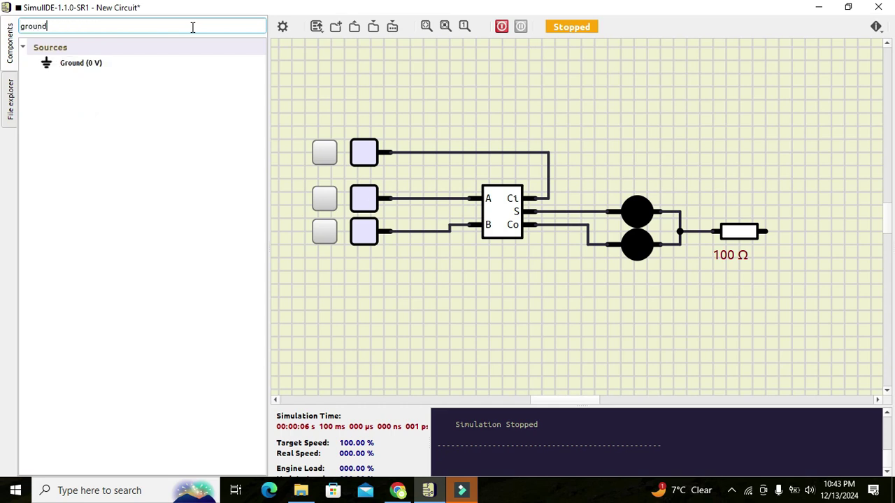
left_click(71, 62)
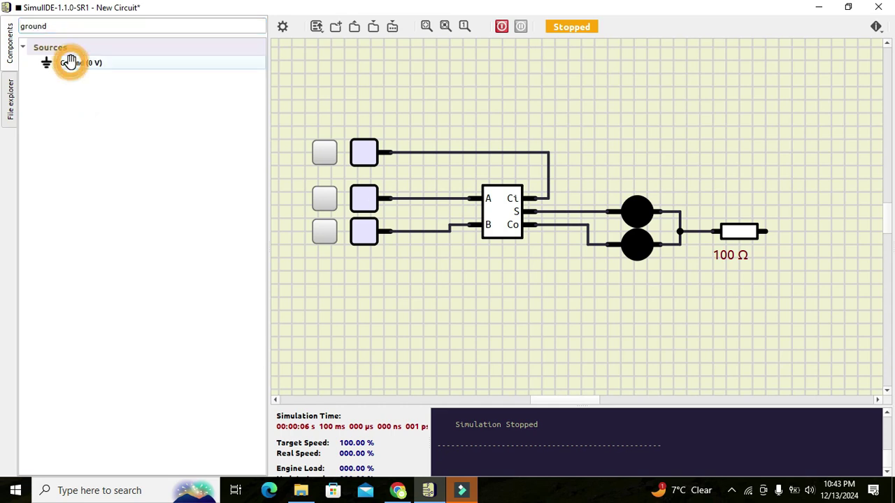
left_click_drag(70, 62, 792, 299)
left_click(793, 253)
mouse_move(769, 227)
left_mouse_down()
mouse_move(793, 260)
mouse_move(791, 283)
left_mouse_up()
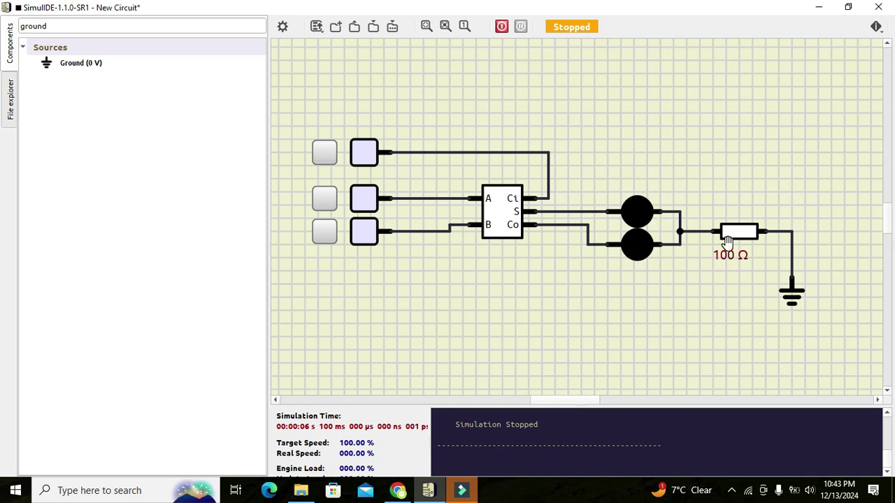
Center the resistor's value label beneath its body and set its resistance to 54 Ω.
left_click_drag(726, 256, 734, 253)
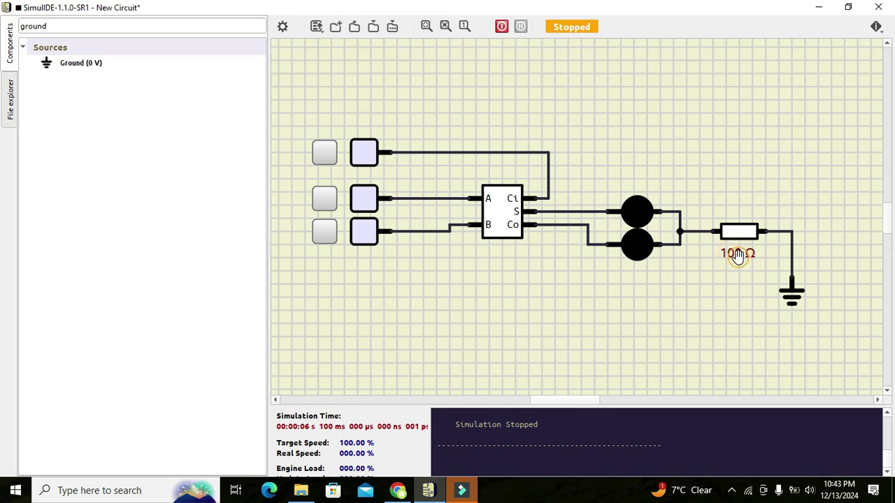
left_click(735, 225)
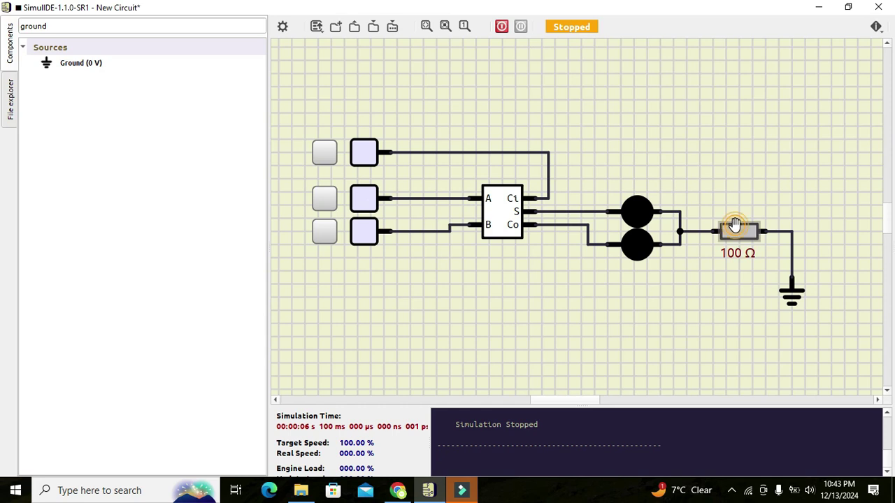
double_click(735, 224)
left_click(474, 282)
left_click(475, 282)
left_click(475, 283)
left_click(474, 282)
left_click(475, 283)
left_click(474, 283)
left_click(475, 282)
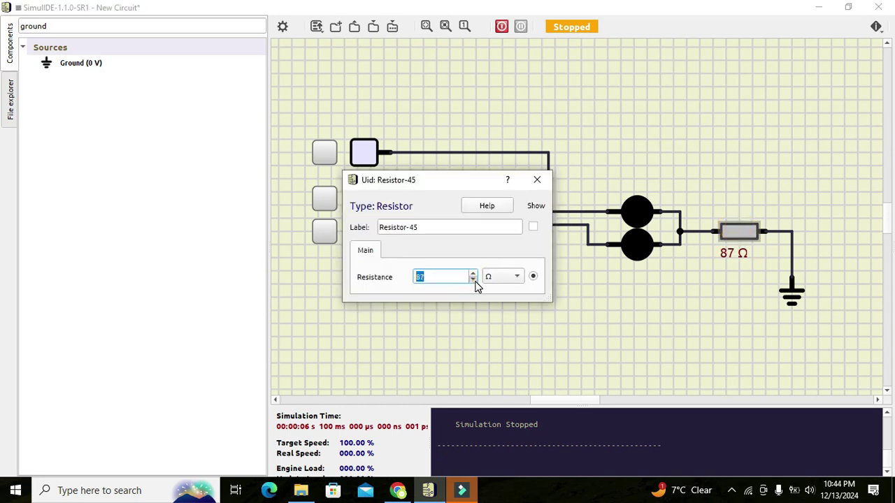
left_click(474, 282)
left_click(475, 282)
left_click(474, 283)
left_click(475, 283)
left_click(475, 282)
left_click(474, 283)
left_click(475, 283)
left_click(475, 283)
double_click(475, 282)
double_click(474, 283)
double_click(475, 282)
left_click(475, 282)
double_click(475, 283)
double_click(475, 282)
double_click(474, 282)
double_click(474, 283)
double_click(475, 282)
left_click(475, 282)
left_click(537, 181)
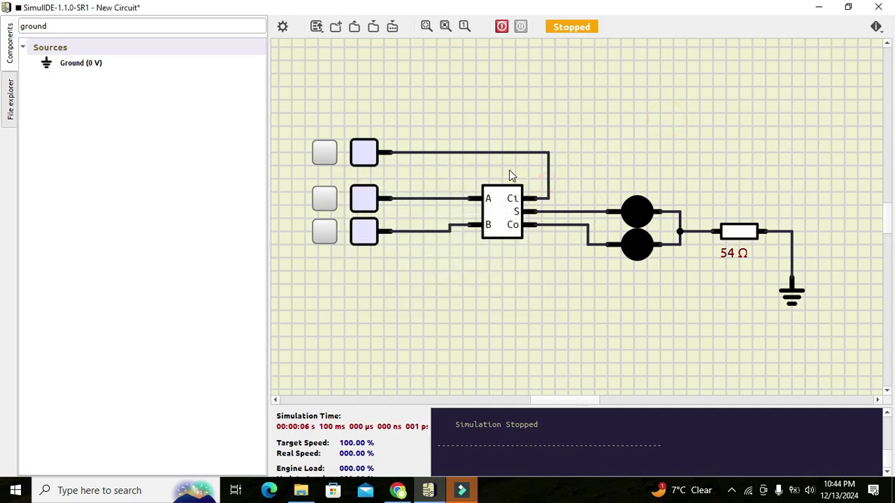
Start the circuit simulation and test the Ci input alone by switching its source on and off.
left_click(501, 26)
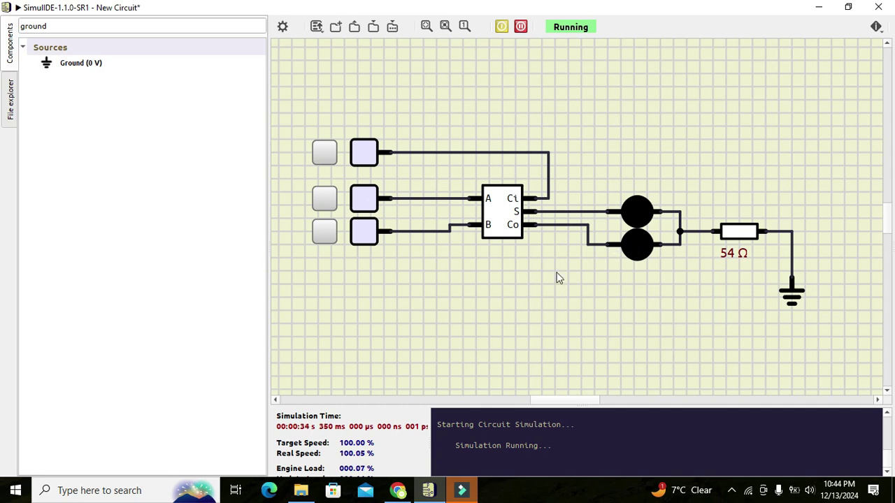
left_click(324, 155)
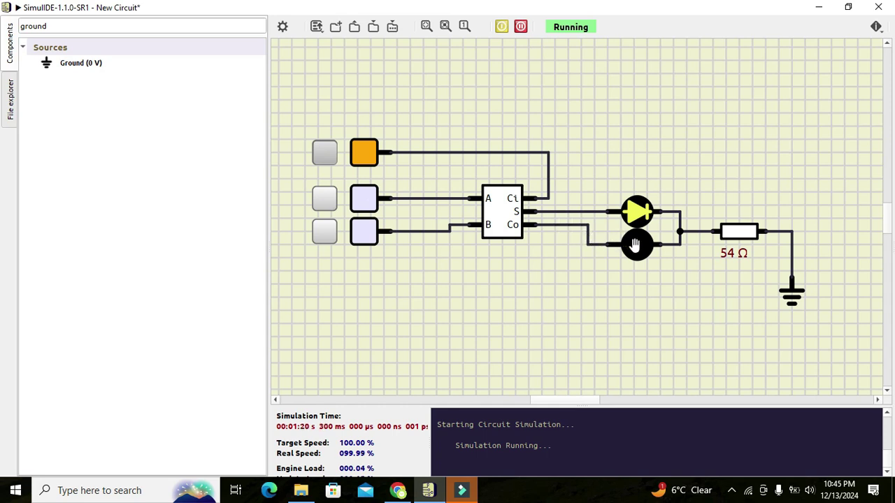
left_click(329, 161)
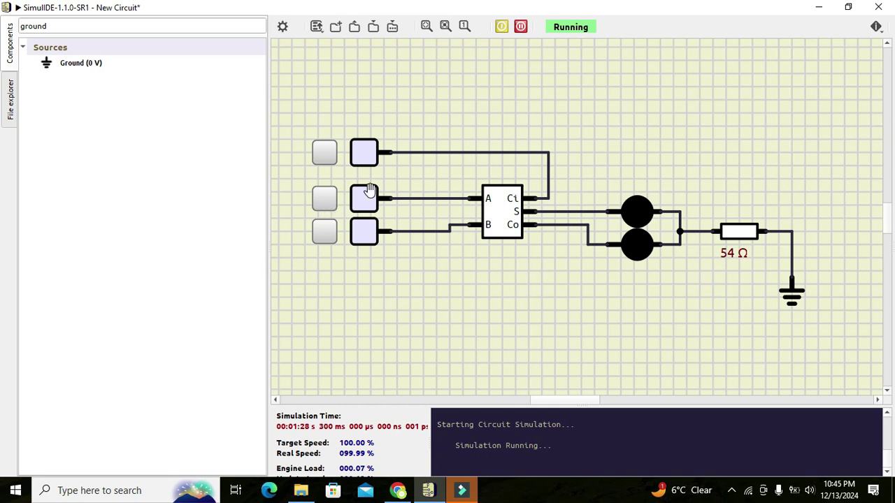
Test the A input alone by switching its source on and off, and switch the B source on instead.
left_click(327, 203)
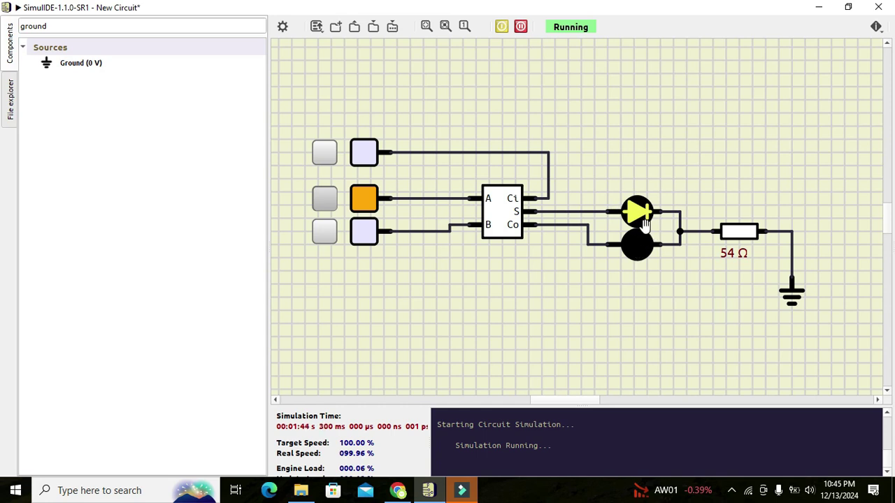
left_click(325, 199)
left_click(325, 236)
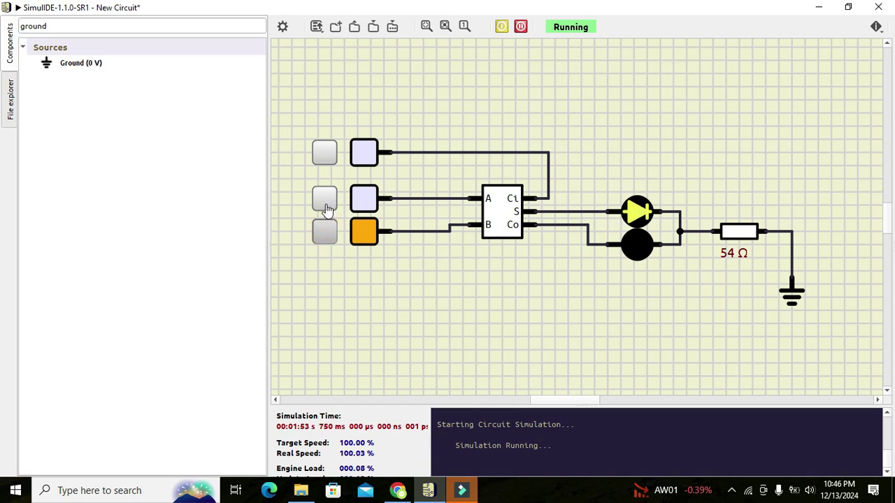
Switch on the Ci source alongside B, followed by the A source, to test two and three high inputs.
left_click(326, 159)
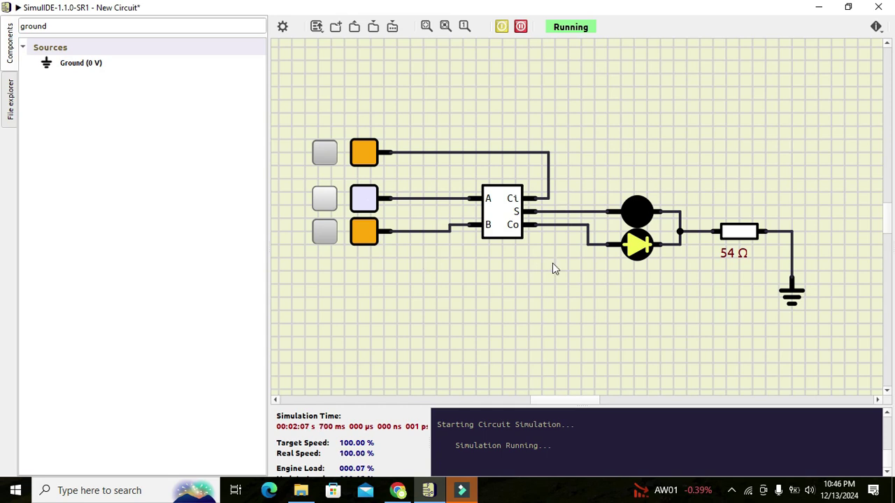
left_click(636, 243)
mouse_move(636, 244)
left_mouse_down()
mouse_move(635, 221)
mouse_move(638, 245)
left_mouse_up()
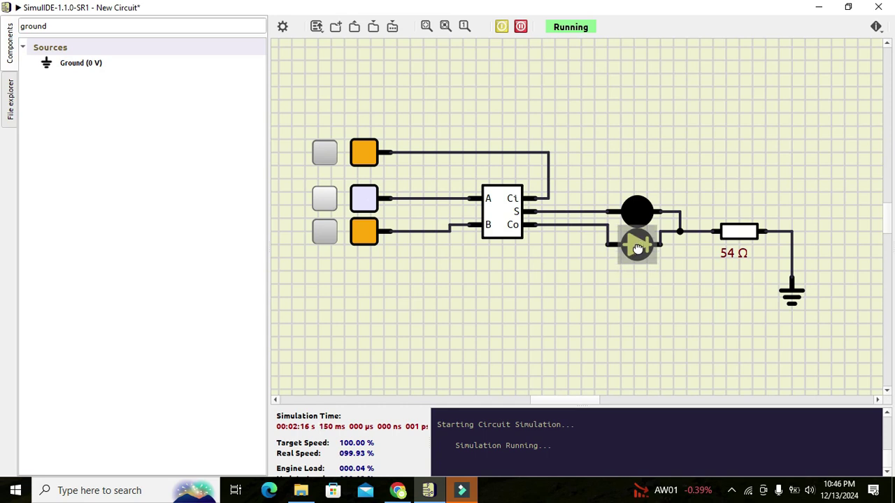
left_click(689, 276)
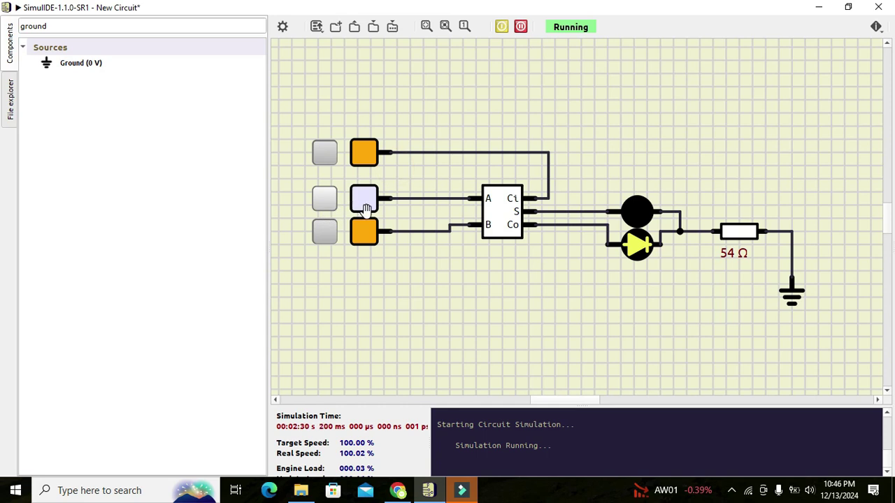
left_click(326, 204)
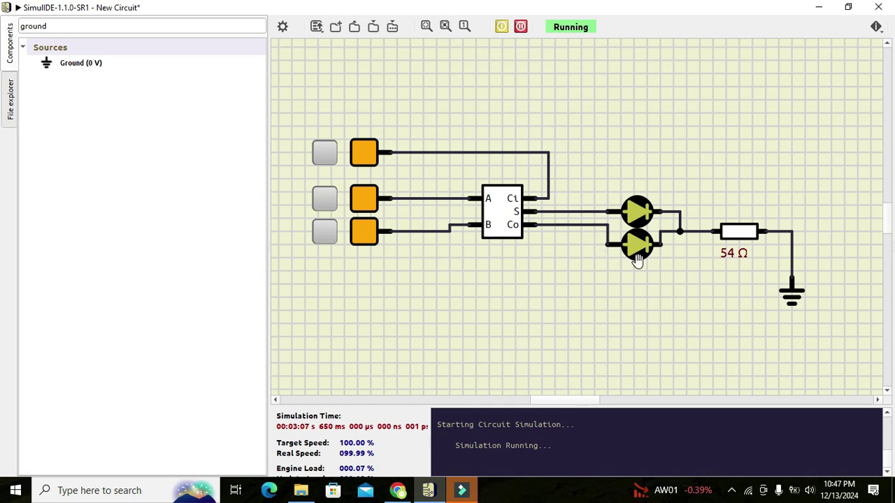
left_click(664, 272)
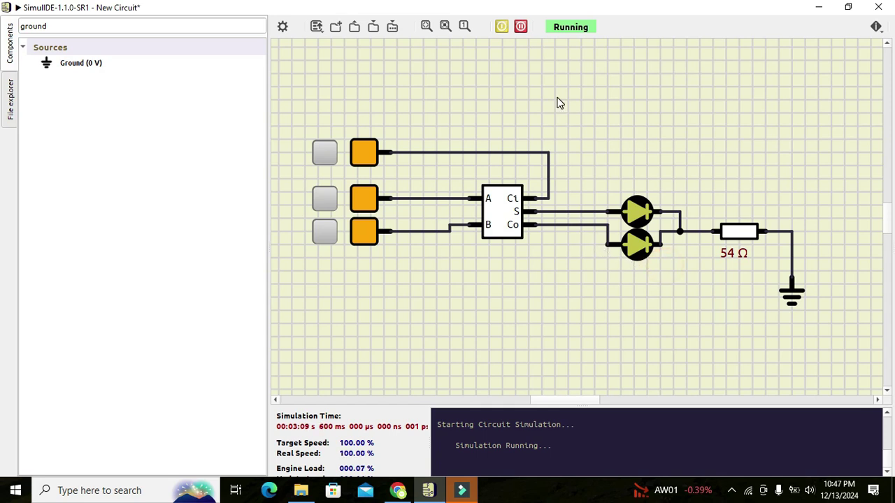